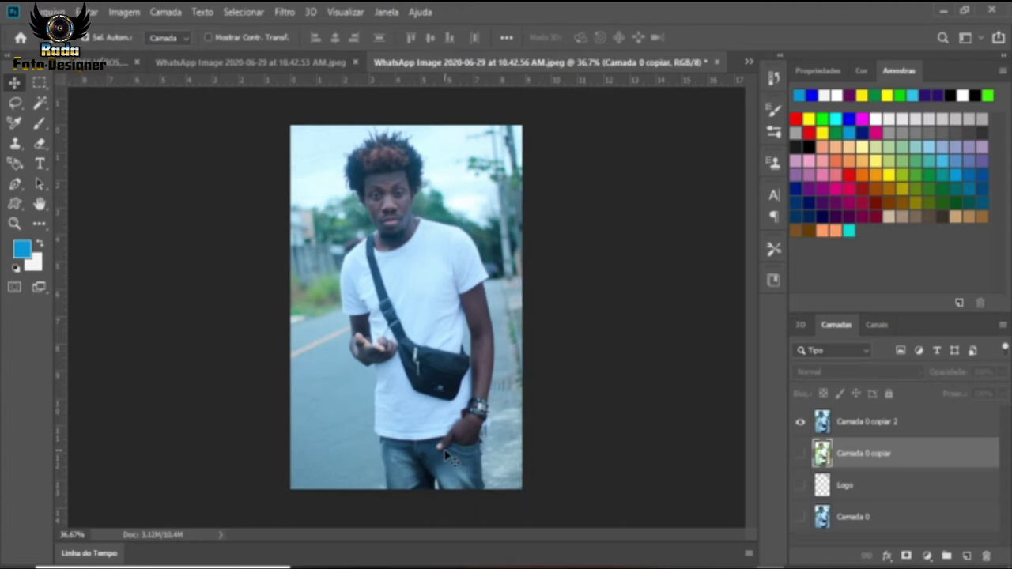
scroll(435, 412, "down", 2)
scroll(436, 412, "up", 3)
scroll(474, 475, "down", 2)
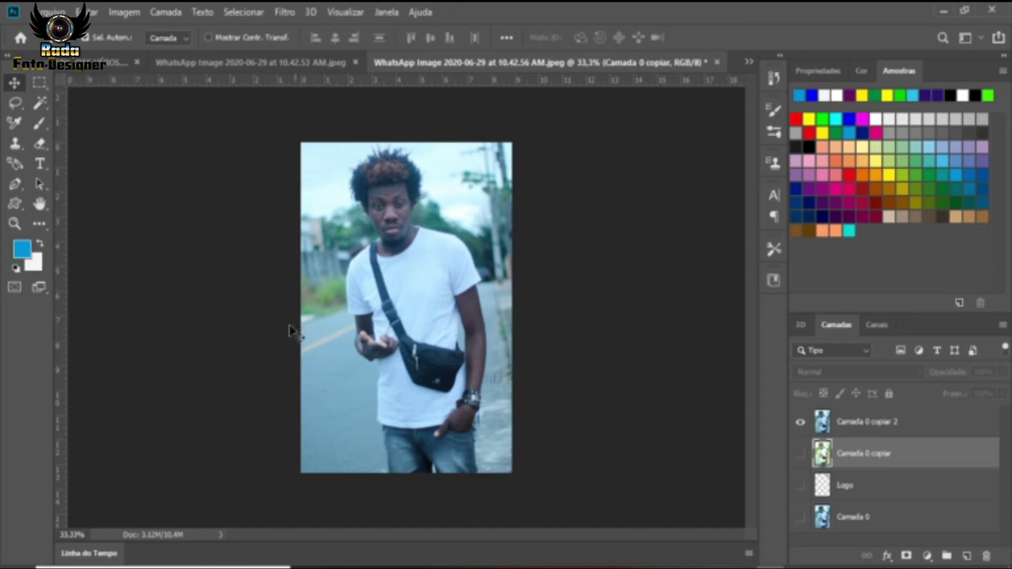
scroll(343, 324, "up", 2)
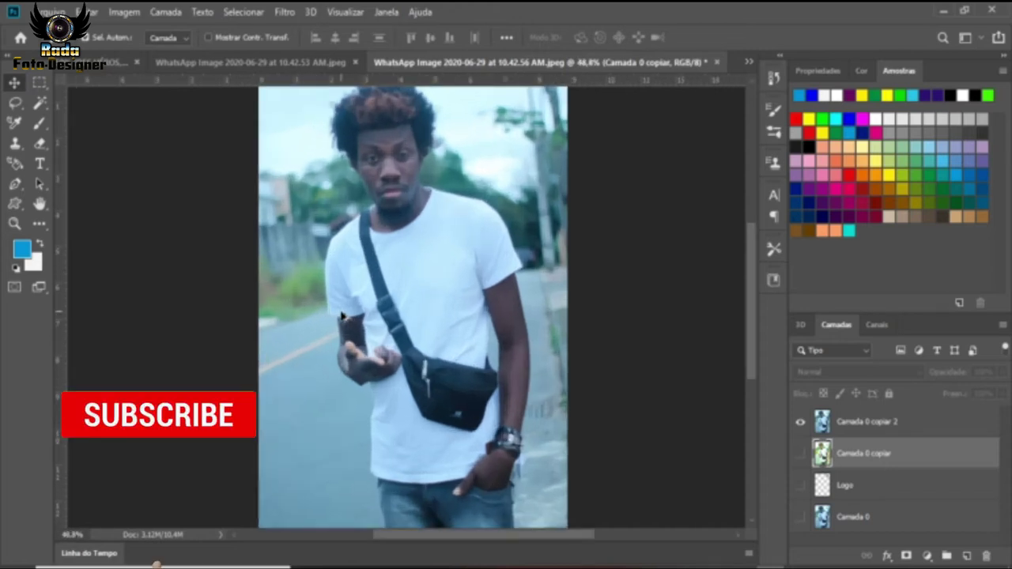
scroll(340, 328, "down", 1)
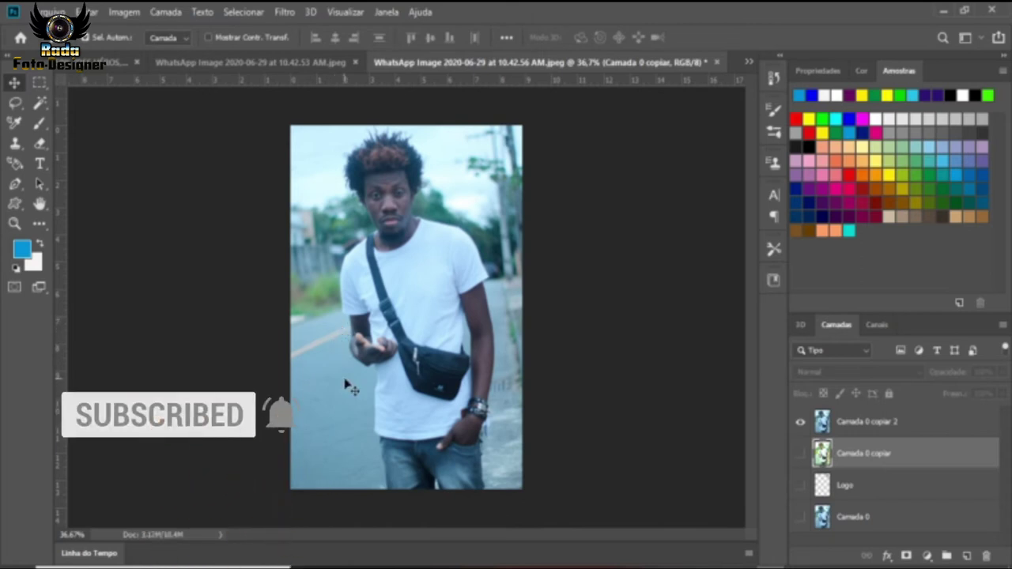
scroll(339, 331, "up", 1)
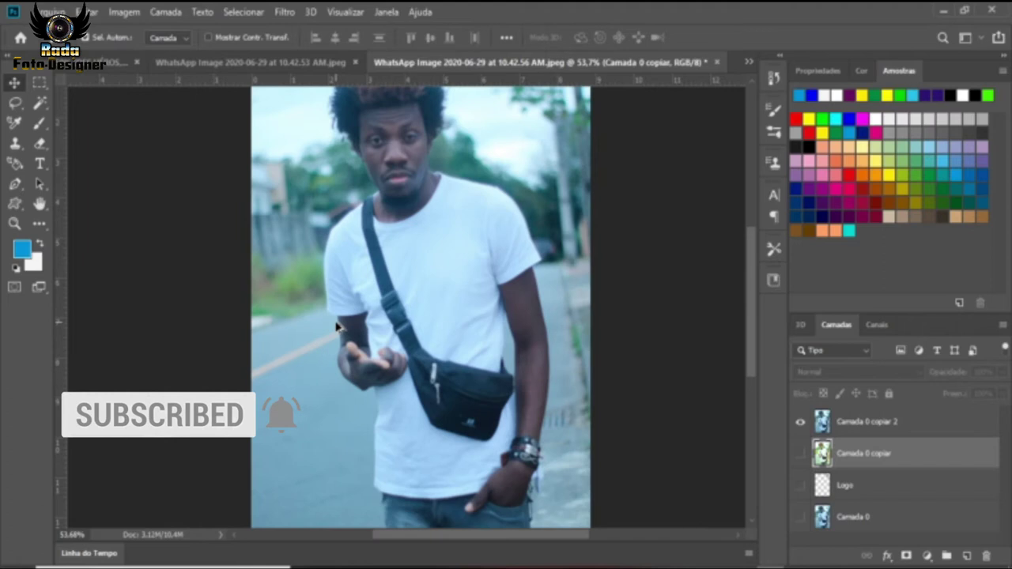
scroll(337, 330, "down", 2)
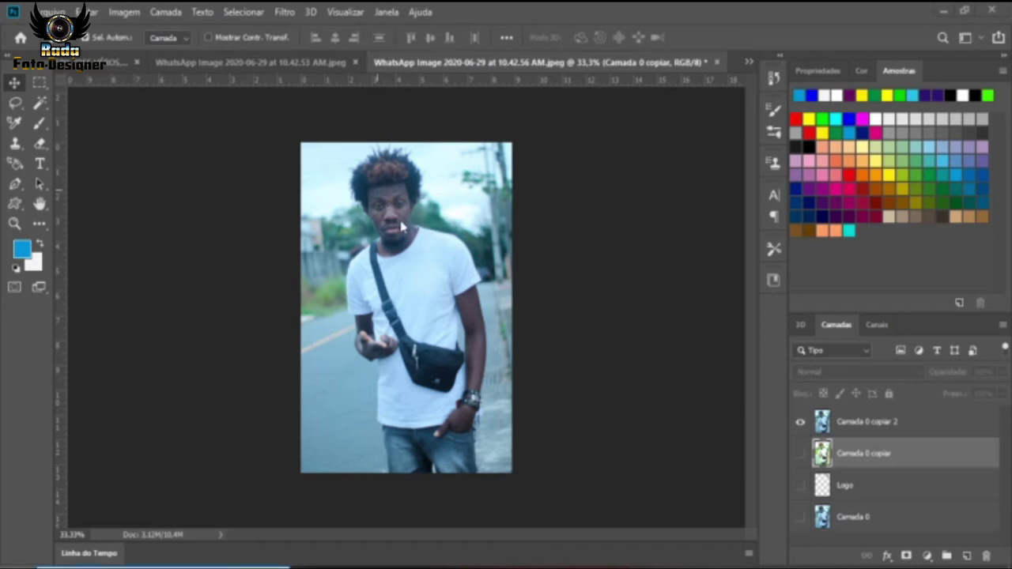
scroll(403, 233, "up", 1)
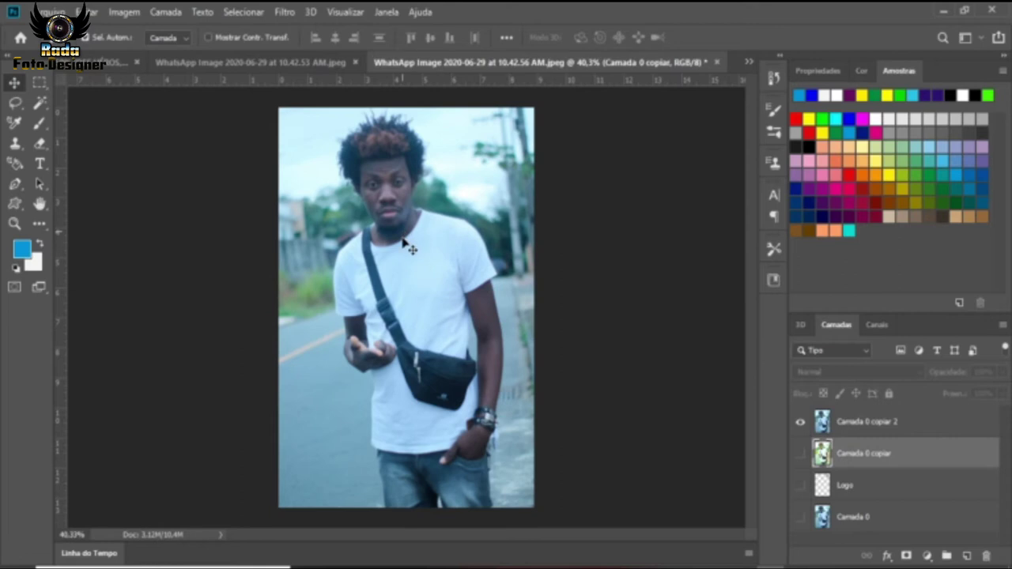
scroll(409, 244, "down", 1)
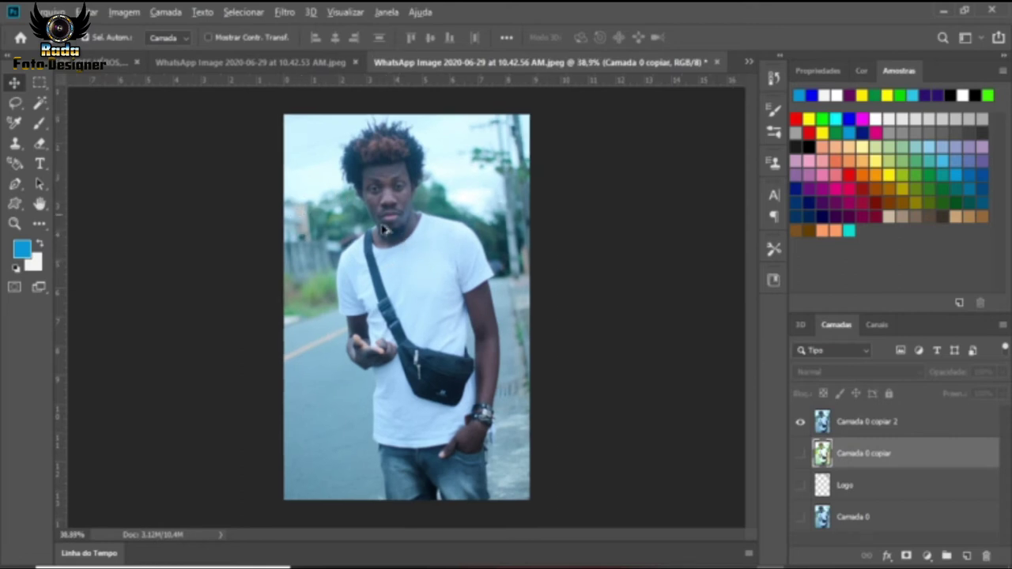
scroll(385, 231, "up", 1)
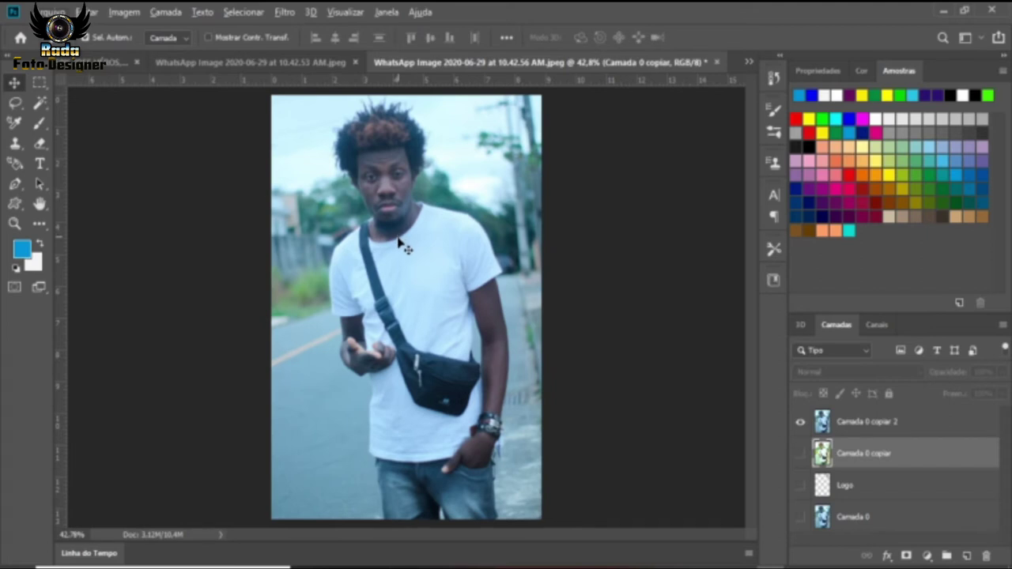
scroll(400, 190, "up", 2)
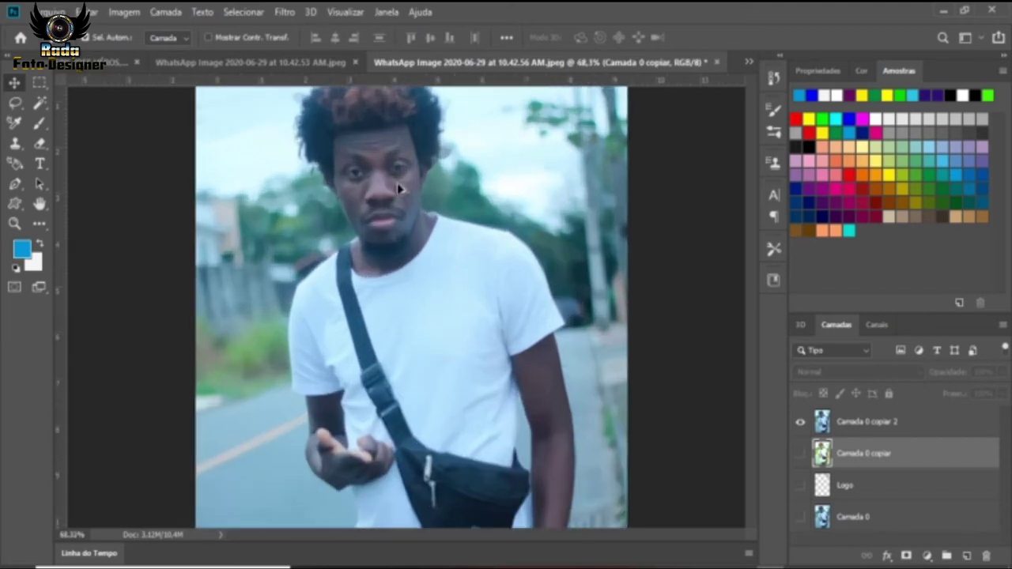
scroll(398, 194, "down", 3)
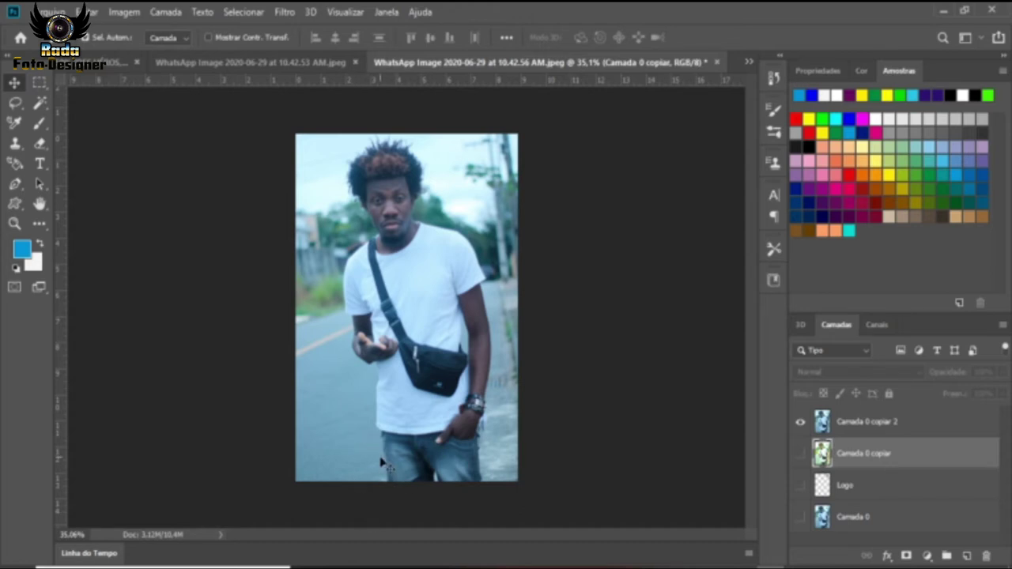
scroll(378, 380, "up", 2)
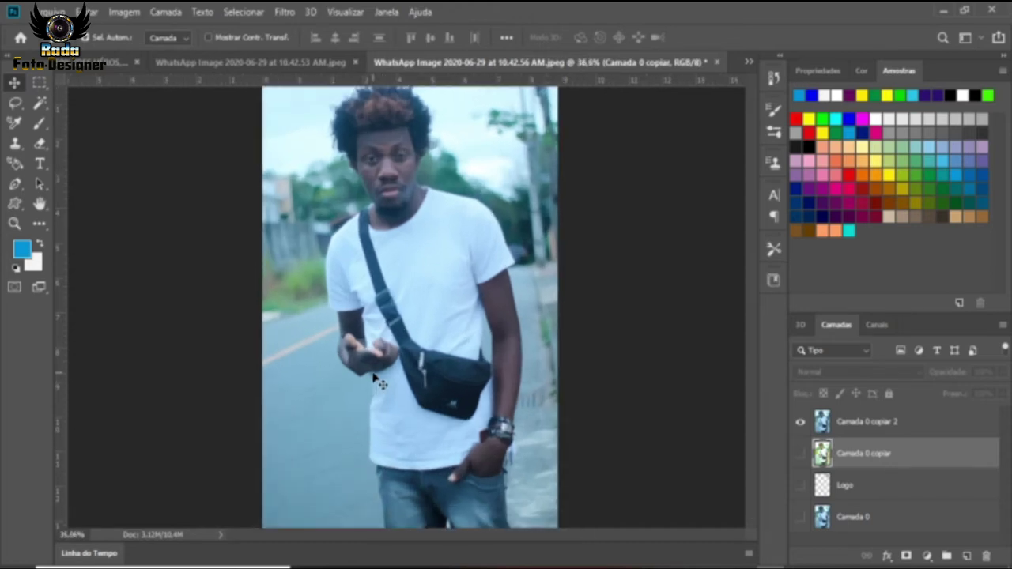
scroll(378, 380, "down", 3)
scroll(378, 381, "up", 2)
scroll(378, 381, "down", 2)
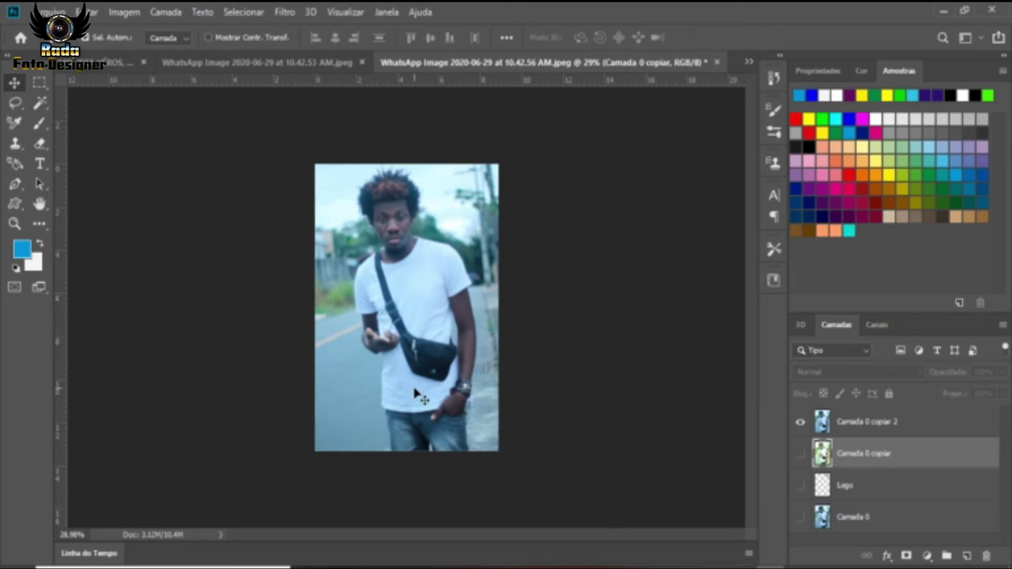
key("ctrl+0")
scroll(413, 315, "down", 2)
scroll(418, 316, "up", 1)
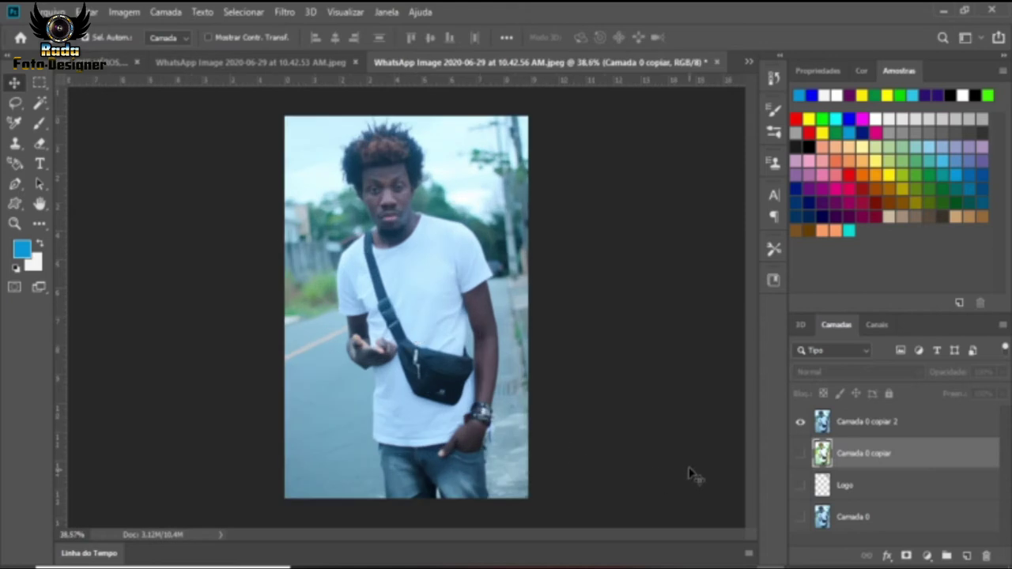
Rename the "Camada 0 copiar 2" layer with the photo subject's name.
left_click(868, 427)
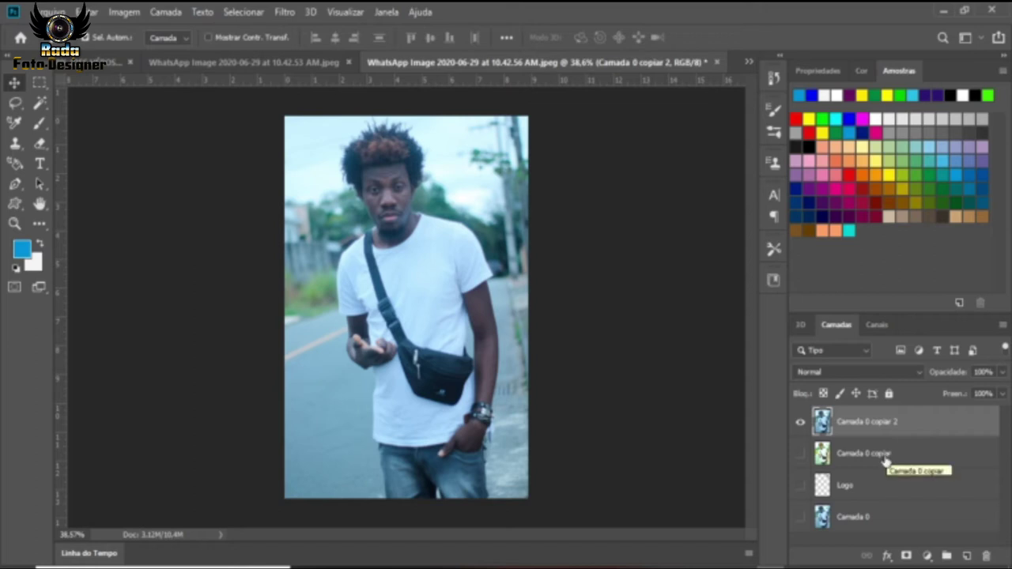
double_click(862, 421)
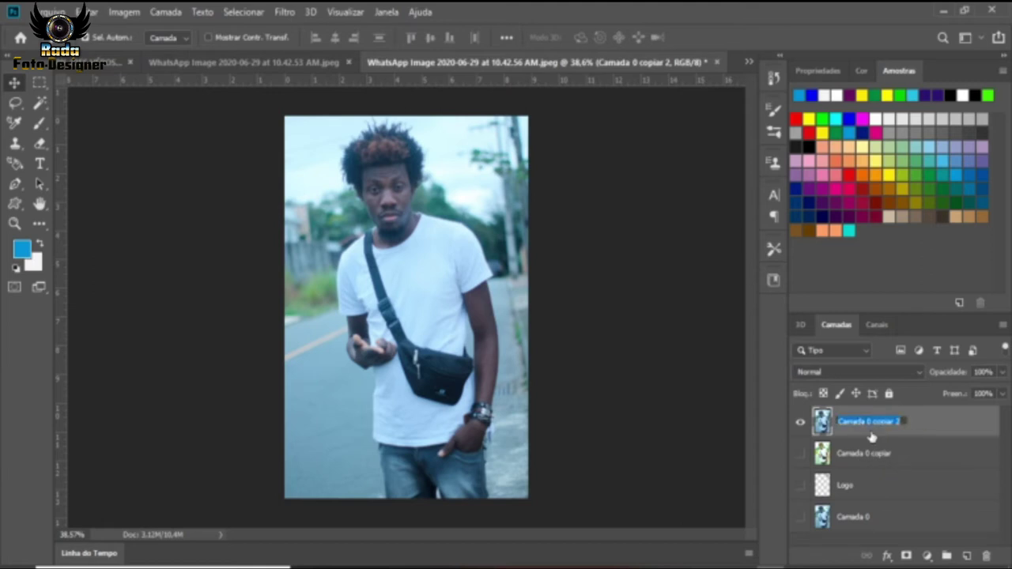
type("Pele")
type("rick")
type(" p")
key("BackSpace")
type("P.")
left_click(930, 428)
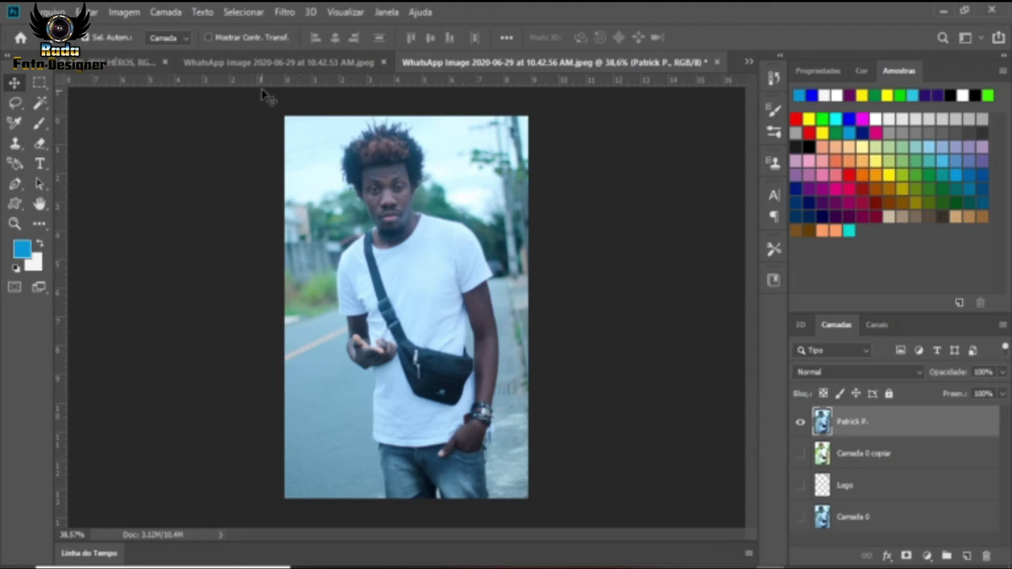
Apply the Camera Raw filter to the renamed photo layer and warm the white balance to a Temperatura of +55.
left_click(284, 14)
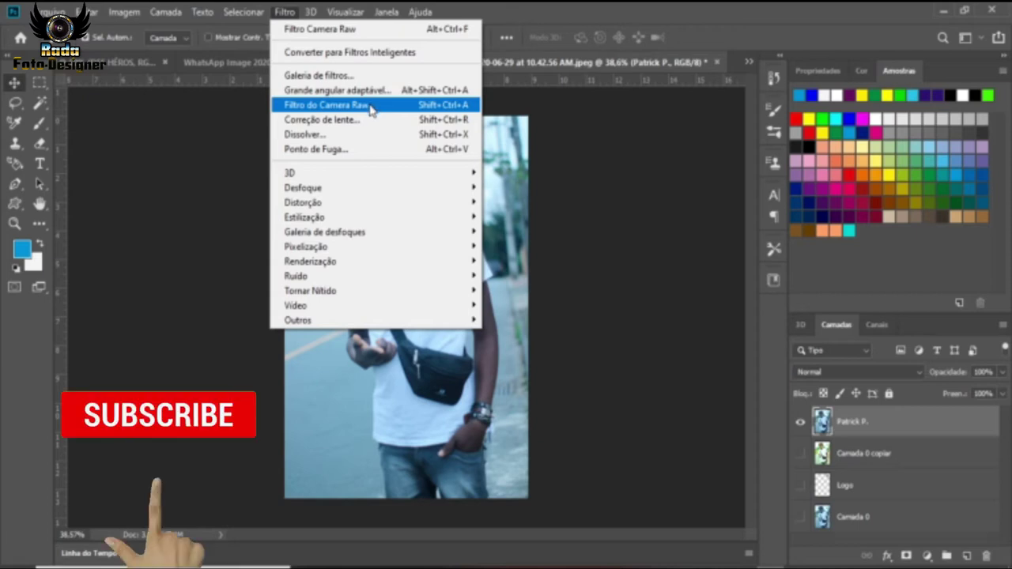
left_click(372, 107)
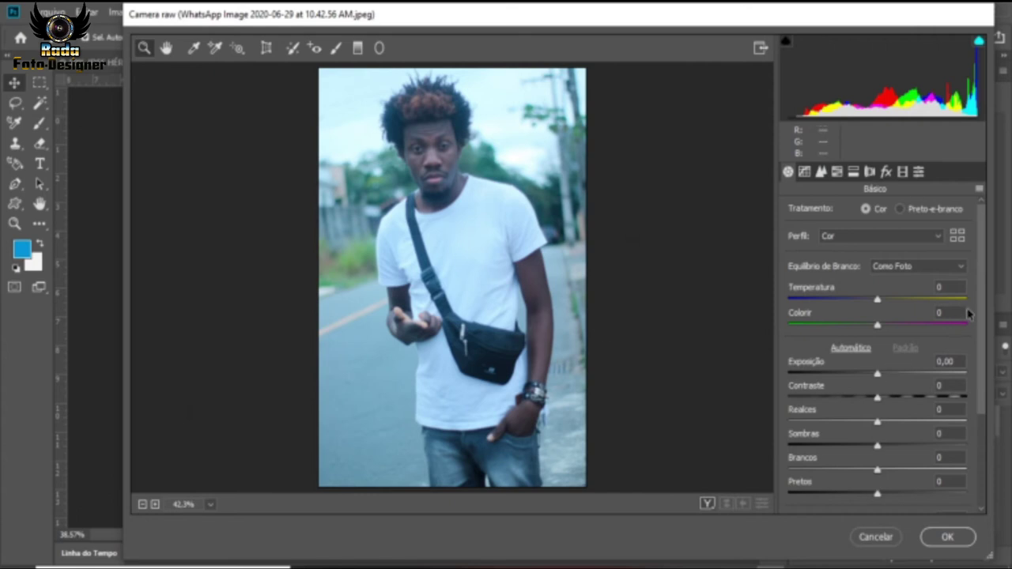
scroll(980, 315, "down", 1)
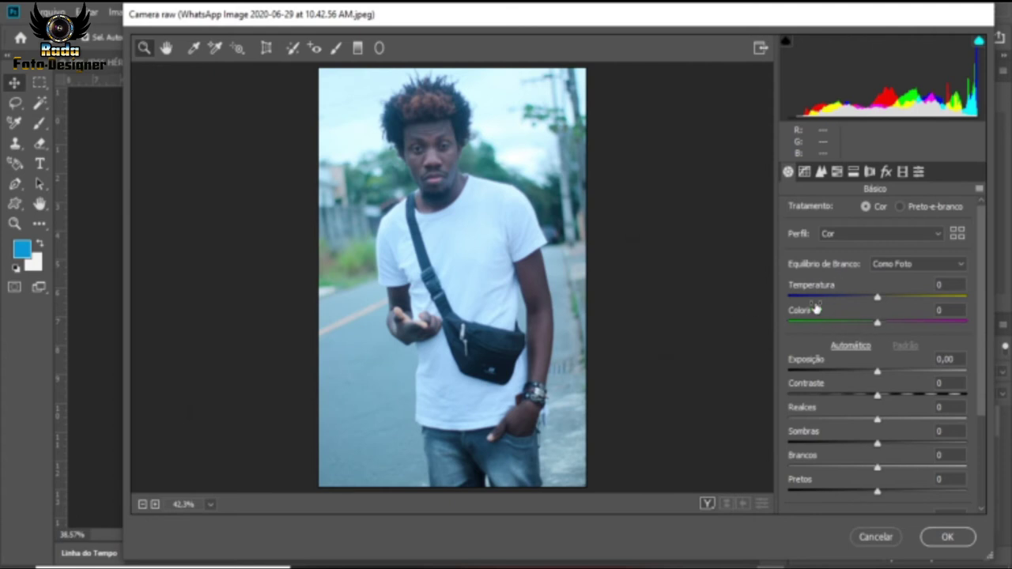
left_click(879, 299)
left_click_drag(880, 299, 886, 302)
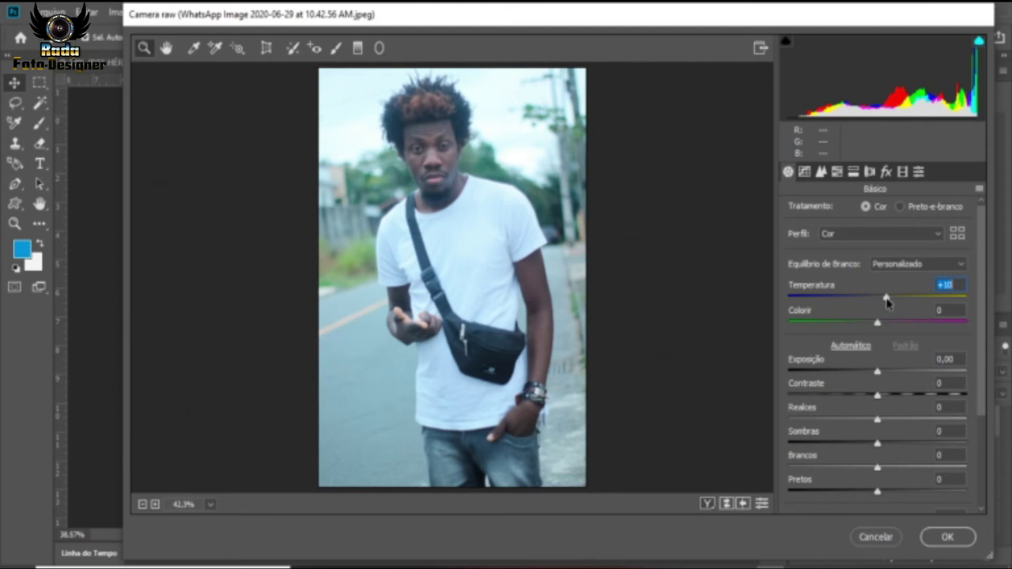
left_click_drag(887, 301, 916, 296)
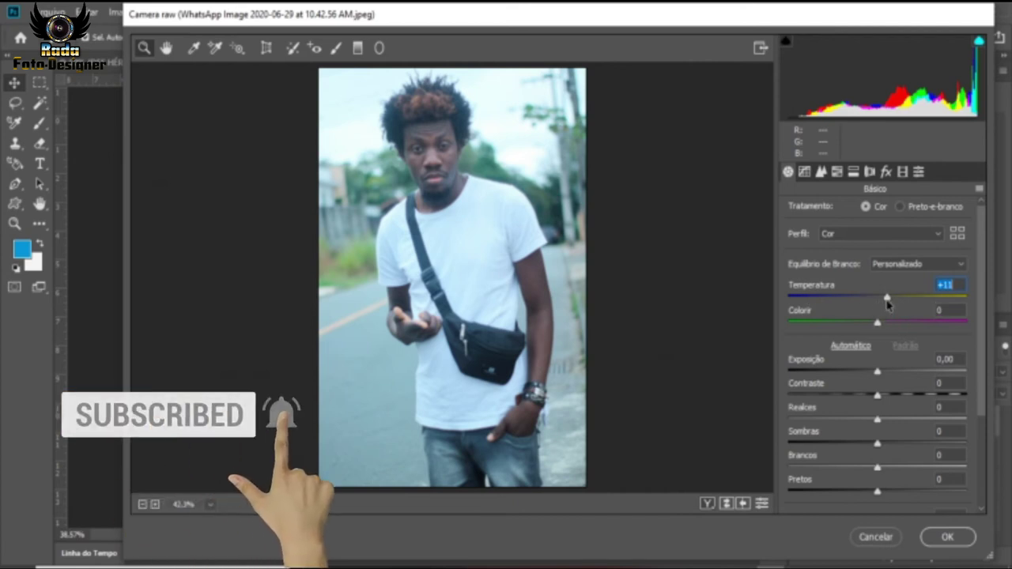
left_click_drag(889, 305, 933, 306)
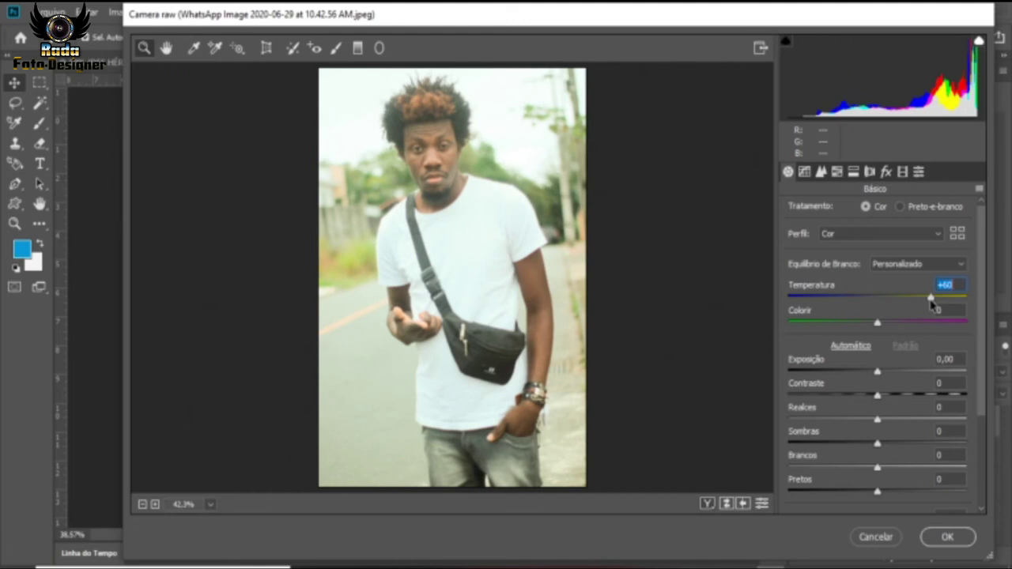
left_click_drag(930, 302, 927, 306)
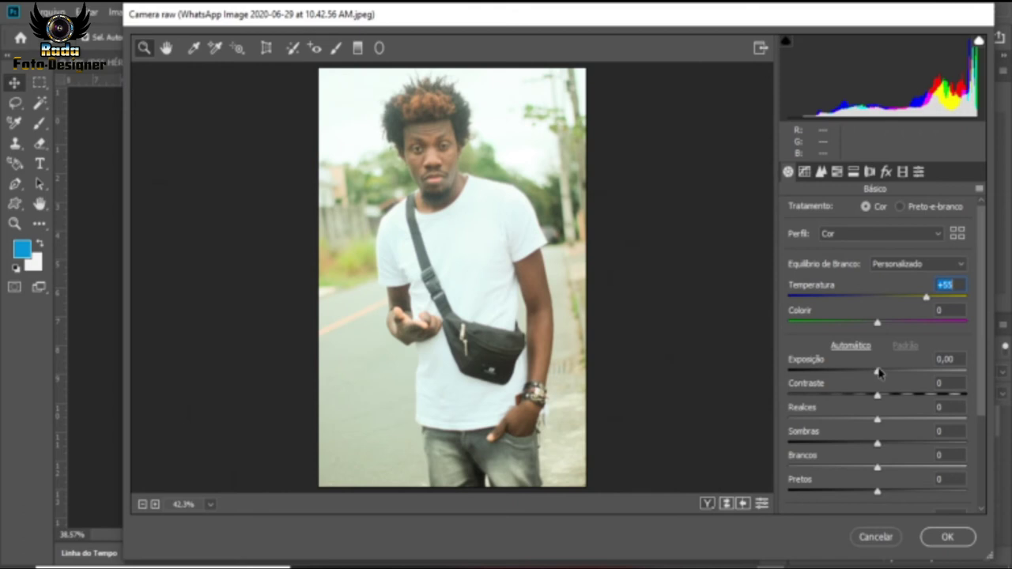
Set Brancos to +18 and Pretos to -33 in the basic tone adjustments.
mouse_move(879, 374)
left_mouse_down()
mouse_move(908, 371)
mouse_move(882, 369)
left_mouse_up()
scroll(873, 419, "down", 1)
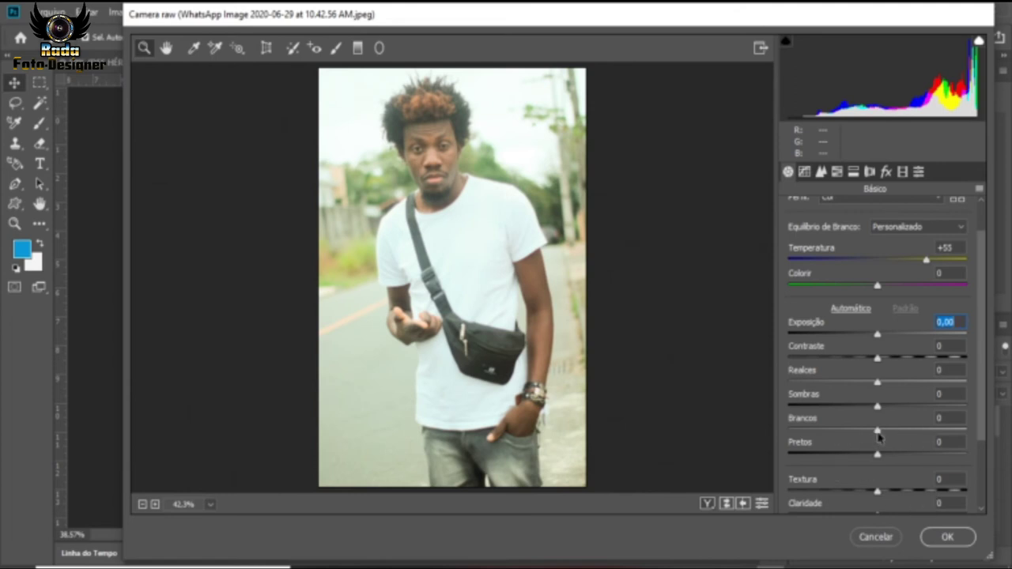
left_click_drag(878, 432, 897, 437)
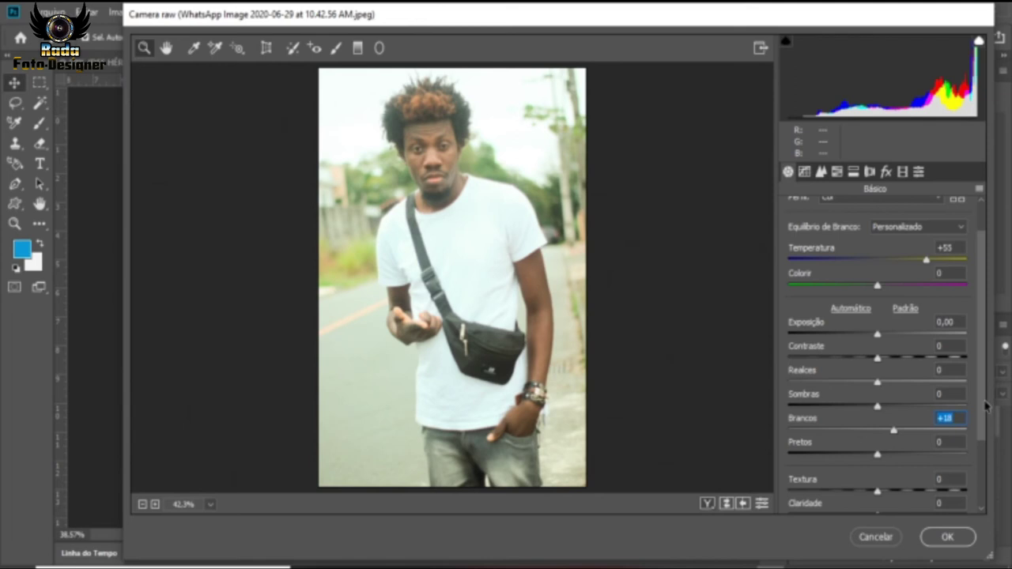
scroll(886, 419, "down", 2)
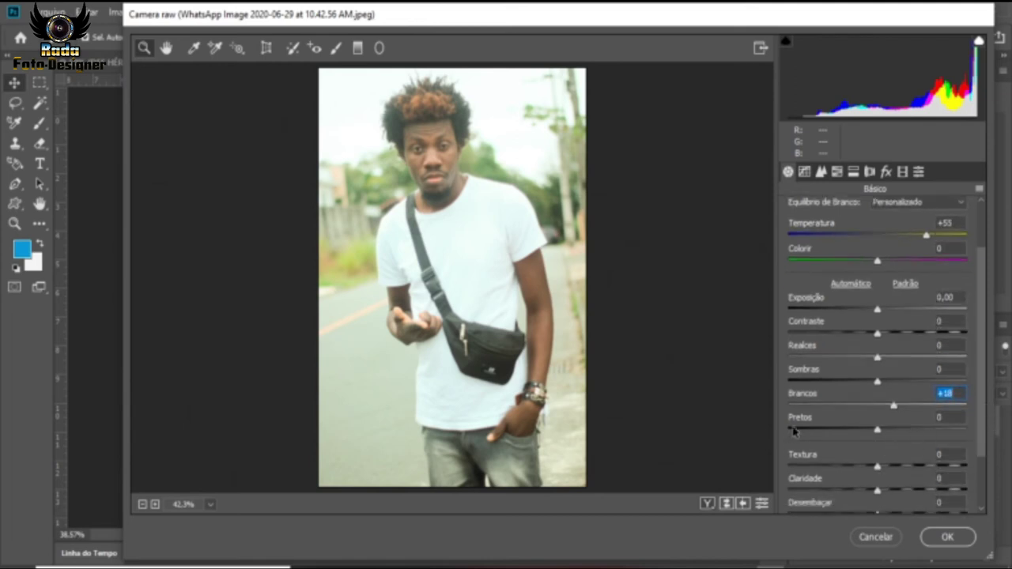
left_click_drag(877, 430, 850, 440)
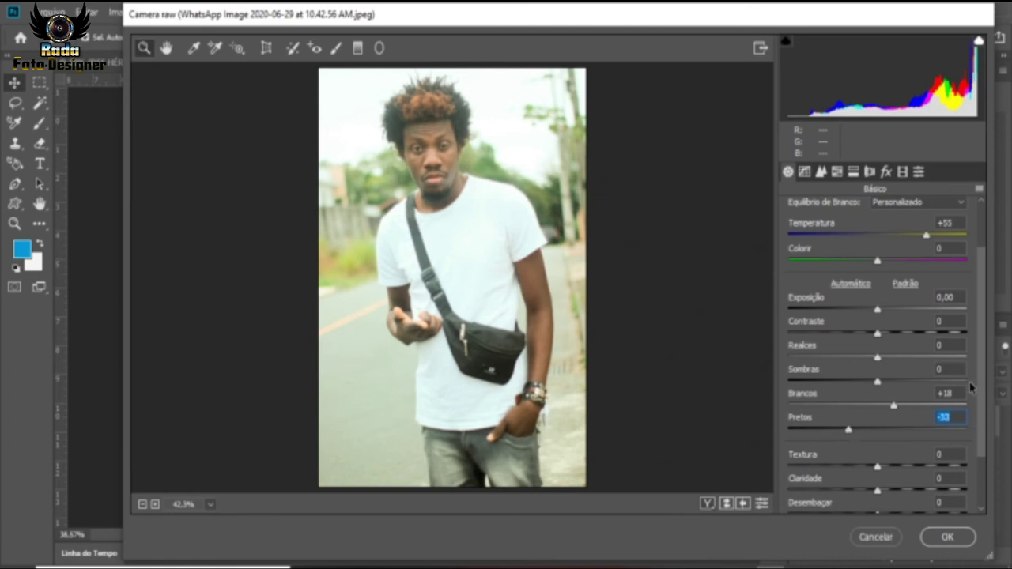
Set Claridade to +12 and Vibração to +64 in the basic adjustments.
scroll(983, 399, "down", 1)
scroll(983, 403, "down", 4)
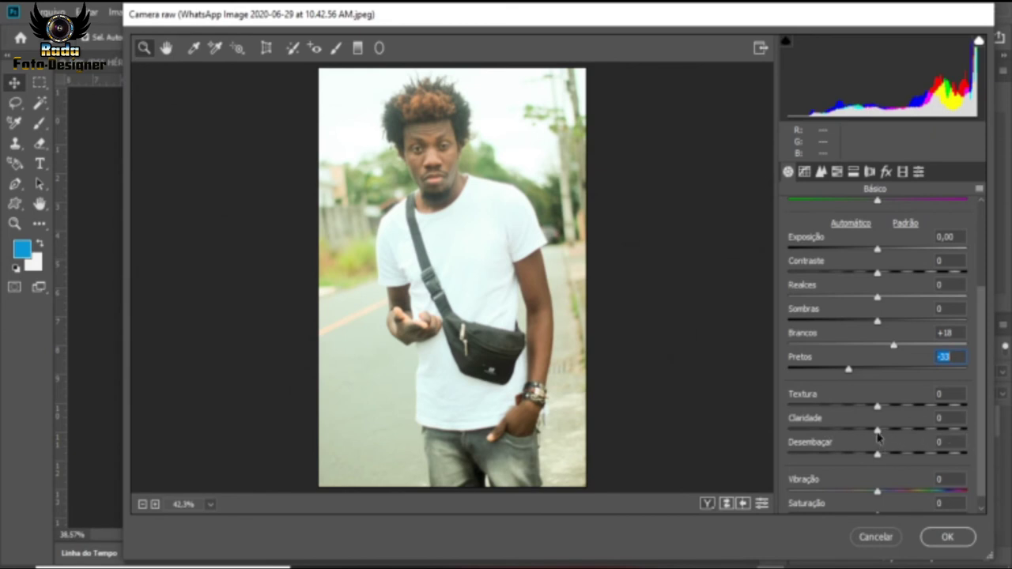
left_click_drag(877, 431, 889, 433)
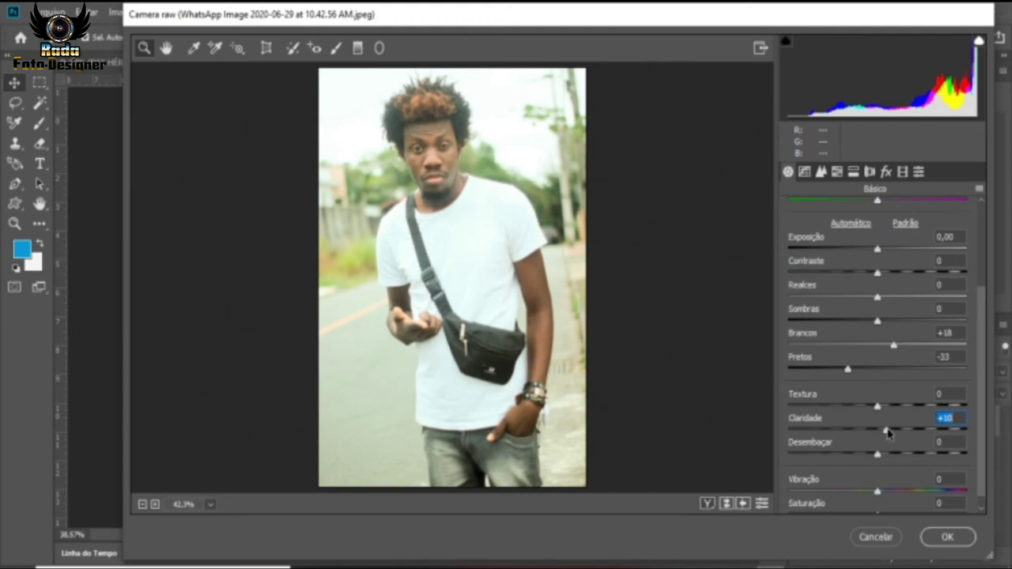
left_click_drag(889, 431, 889, 433)
scroll(985, 387, "down", 1)
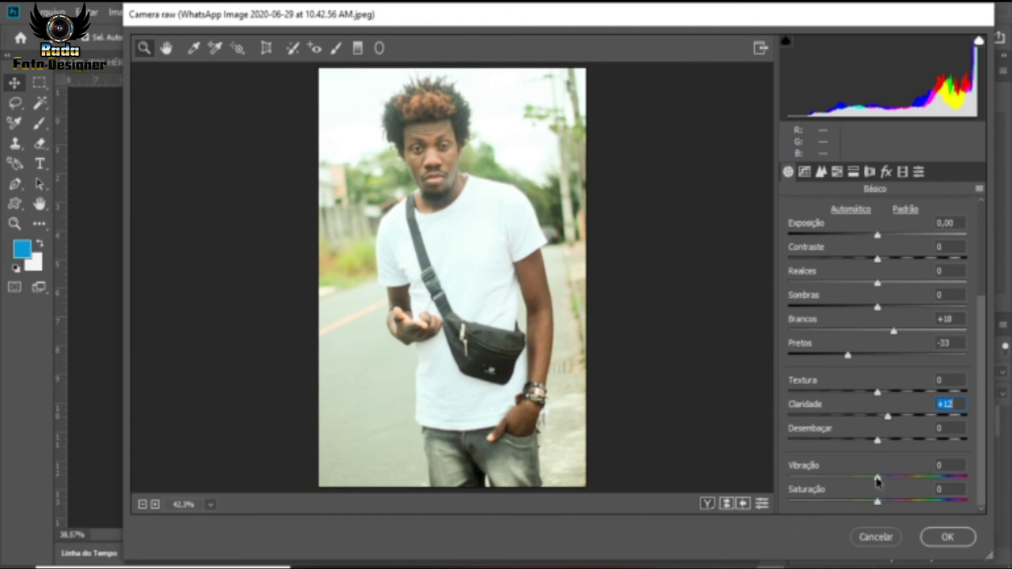
left_click_drag(877, 481, 966, 478)
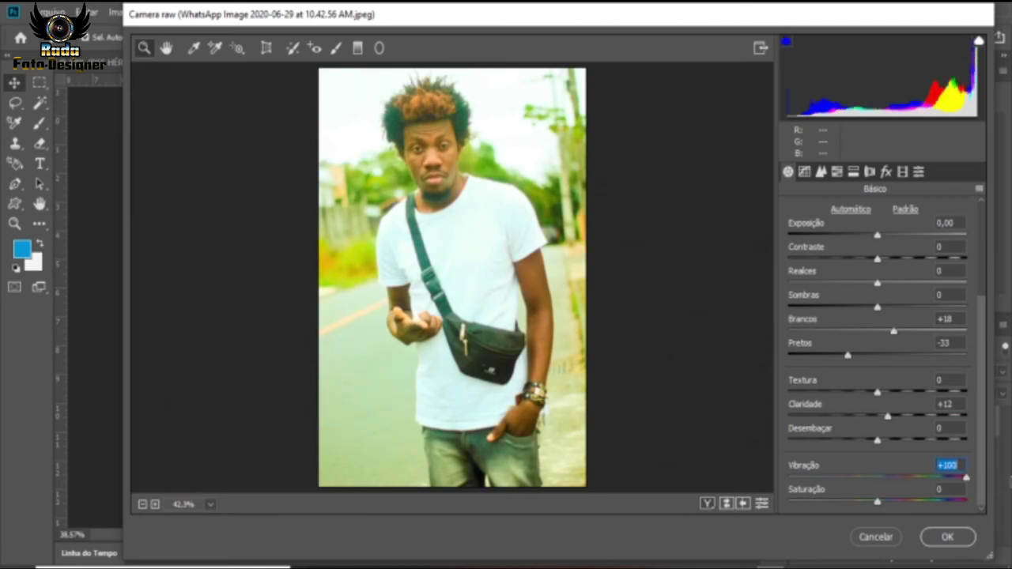
left_click_drag(1010, 481, 933, 476)
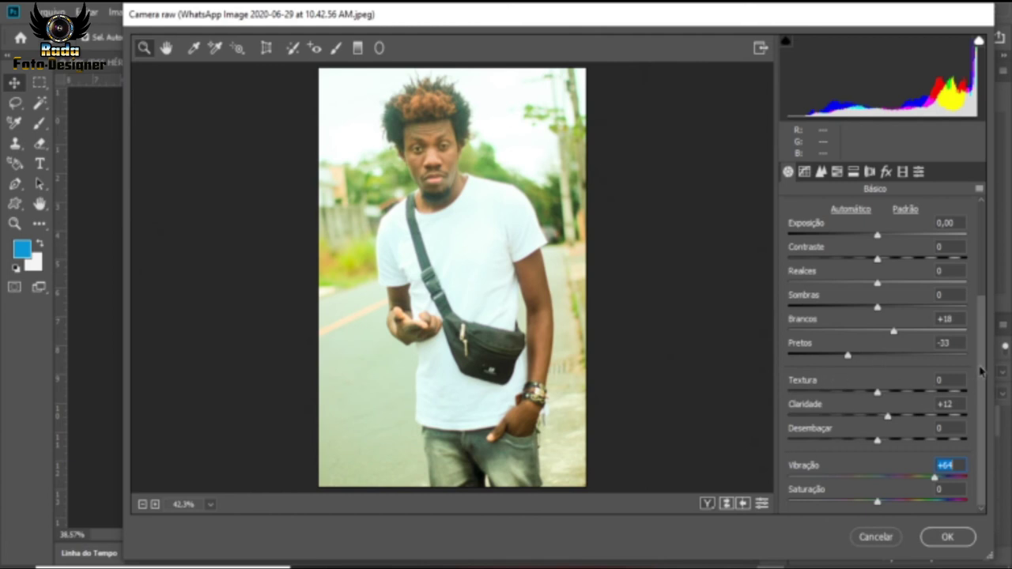
Shift the Matiz of Amarelos to +58 in the HSL adjustments.
left_click_drag(982, 372, 984, 251)
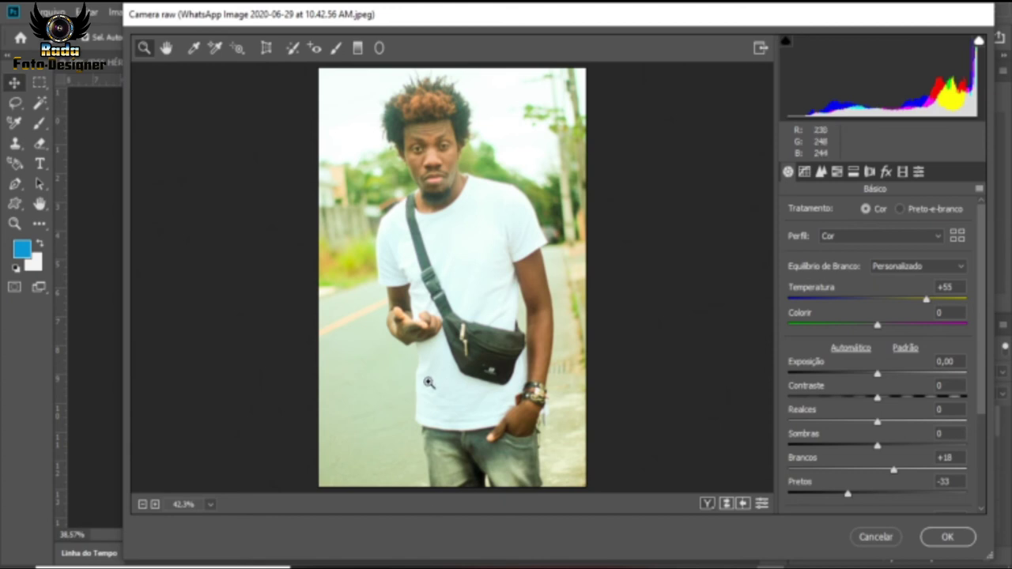
left_click(837, 174)
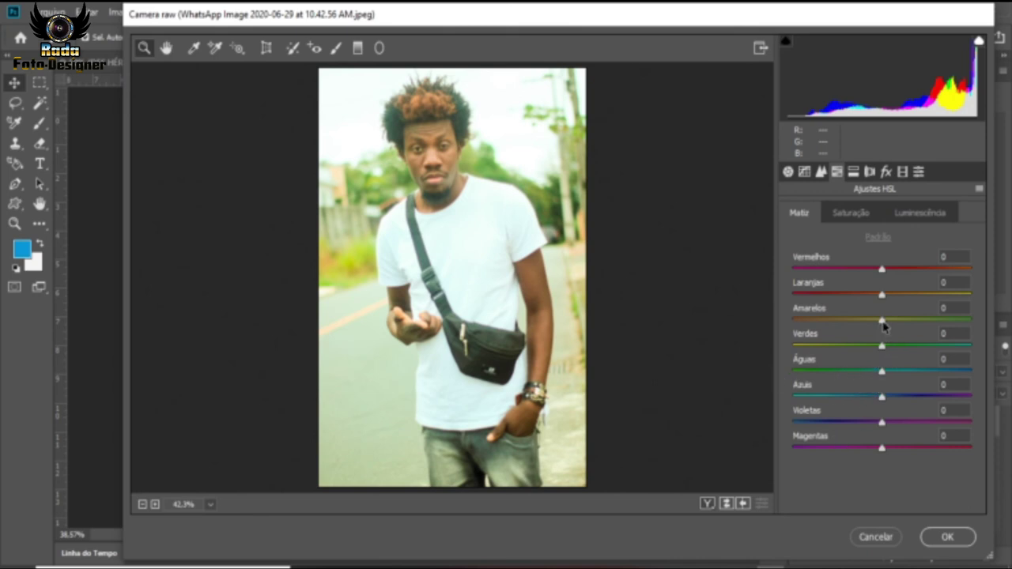
left_click_drag(883, 324, 934, 328)
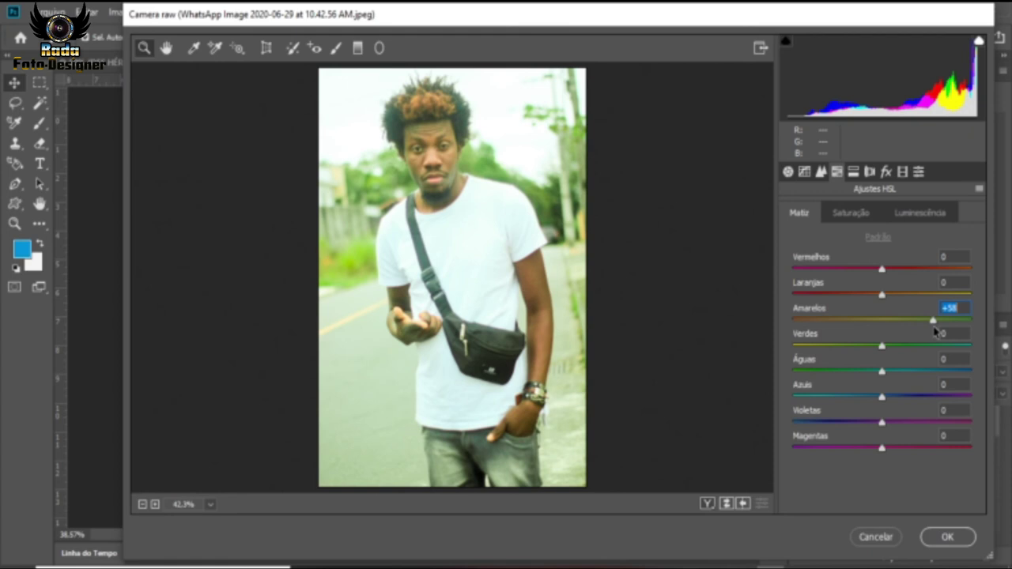
Set the Matiz of Amarelos to +3, raise the Matiz of Verdes past +24, and apply the Camera Raw filter.
left_click_drag(934, 333, 889, 330)
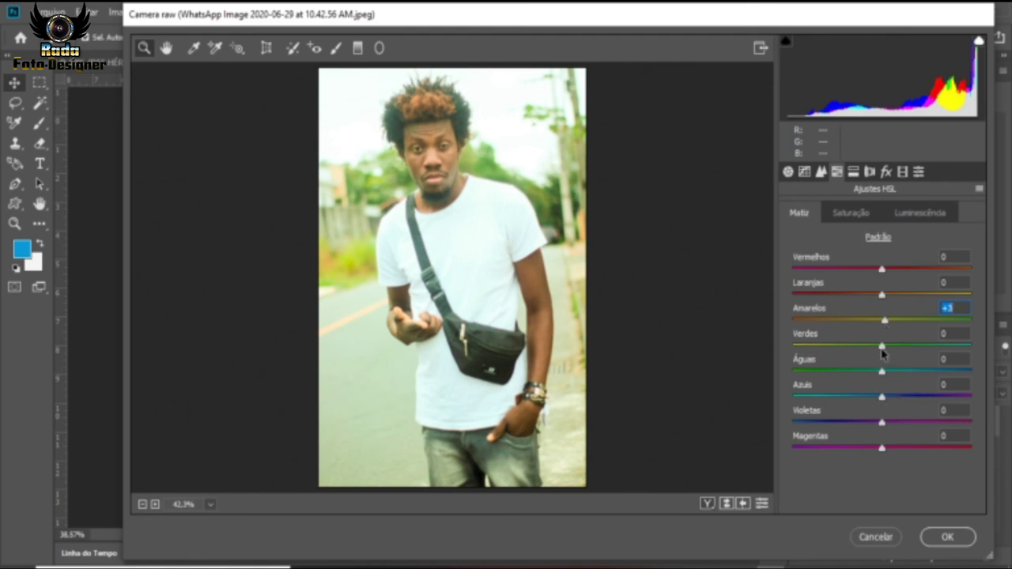
mouse_move(883, 351)
left_mouse_down()
mouse_move(903, 350)
mouse_move(845, 350)
mouse_move(902, 348)
left_mouse_up()
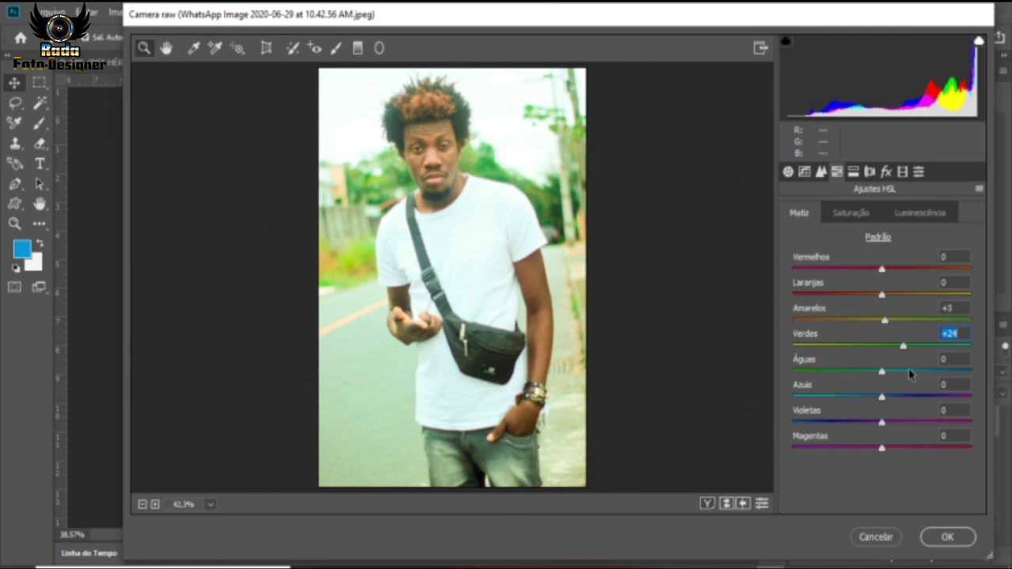
left_click_drag(903, 357, 912, 351)
left_click(945, 538)
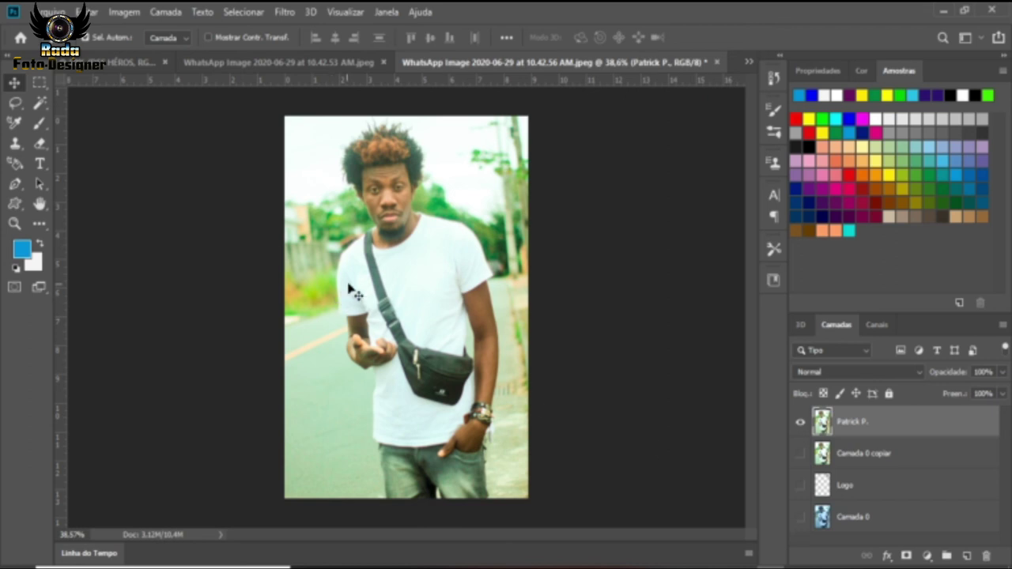
Examine the graded portrait up close and compare it with the original Camada 0 by toggling the visibility of both layers.
scroll(397, 211, "up", 3)
scroll(398, 210, "down", 3)
scroll(398, 211, "up", 3)
scroll(397, 210, "down", 3)
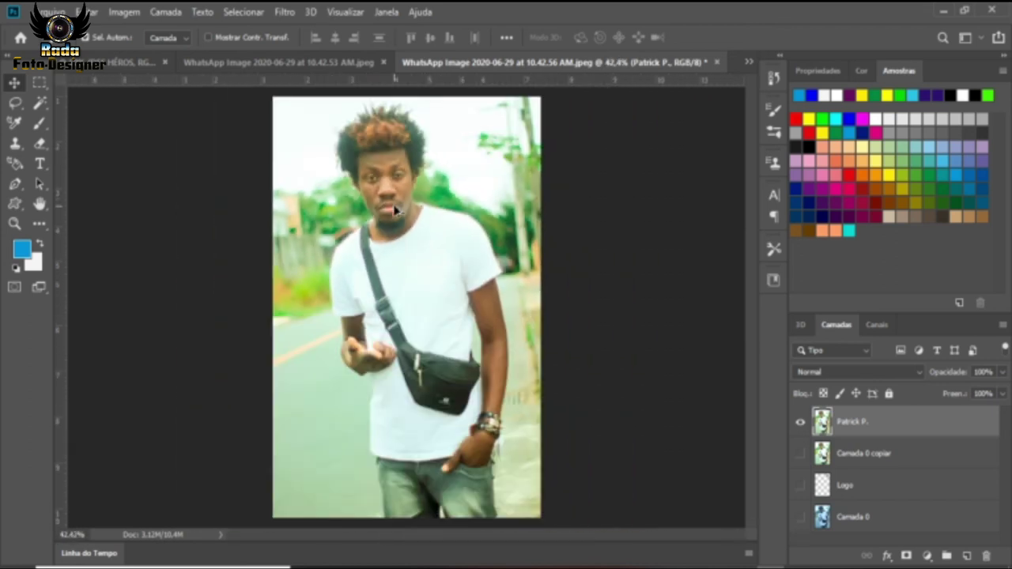
scroll(398, 211, "up", 1)
scroll(398, 210, "down", 1)
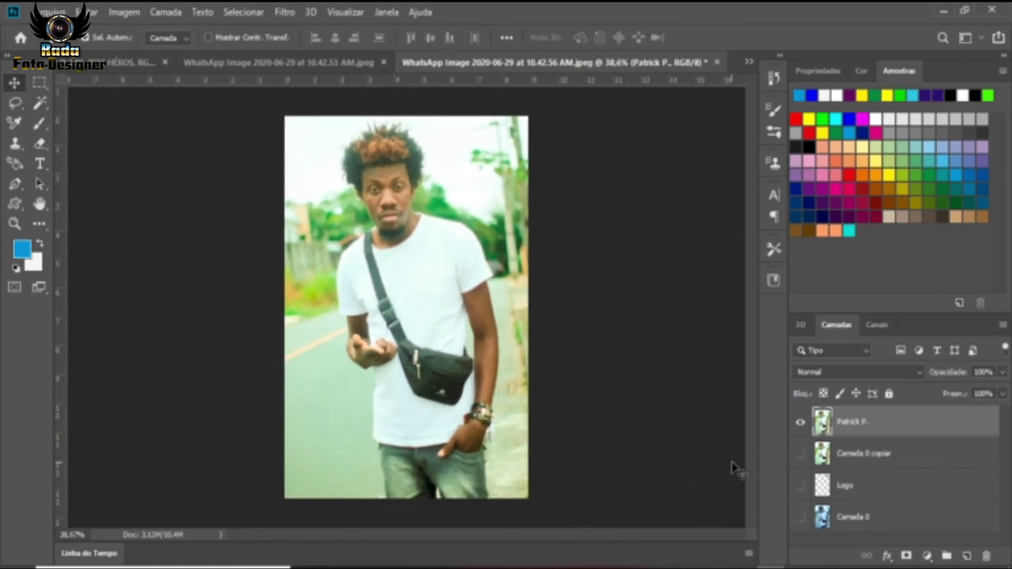
left_click(800, 518)
left_click(801, 428)
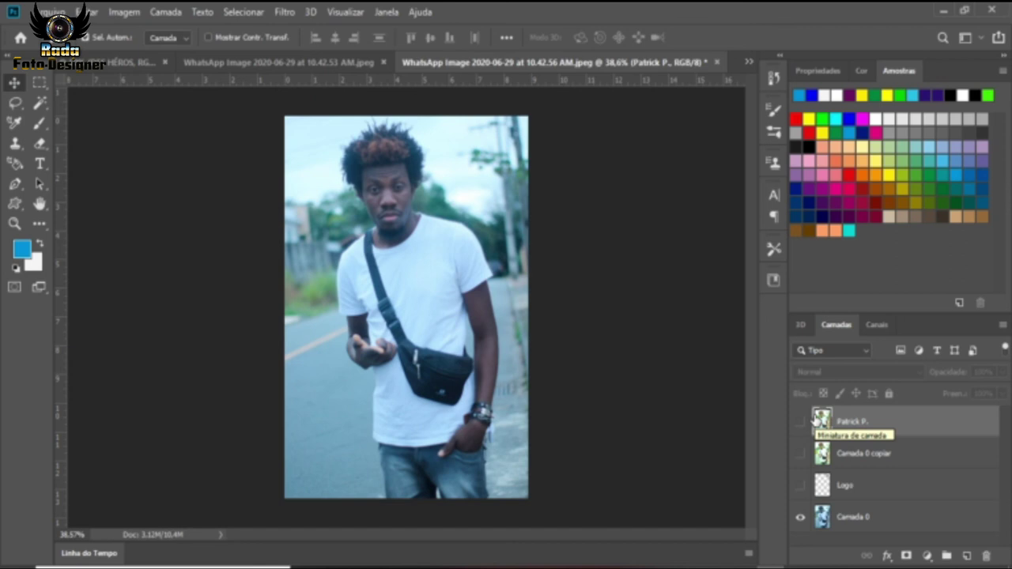
left_click(801, 422)
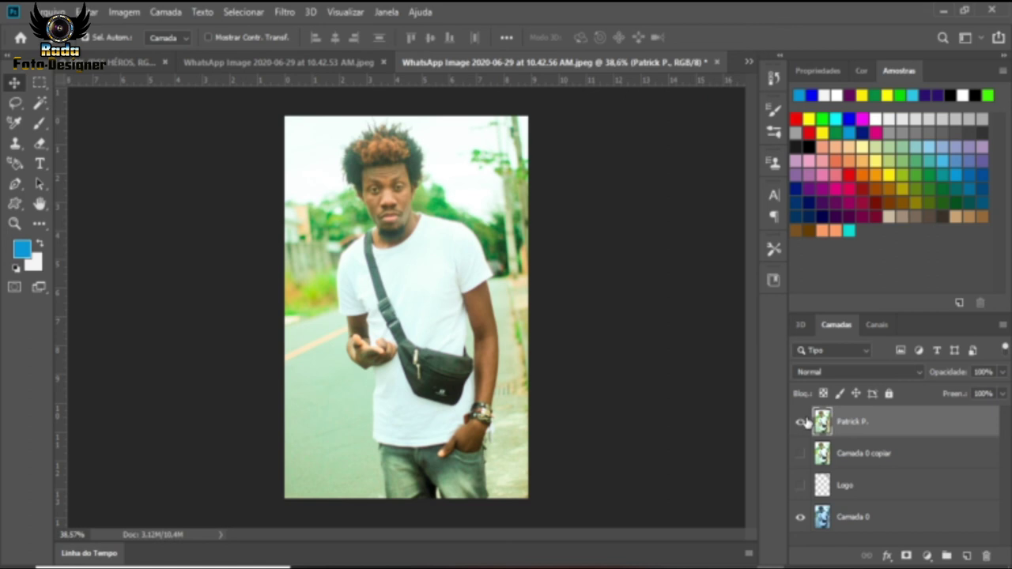
left_click(800, 514)
scroll(407, 290, "down", 1)
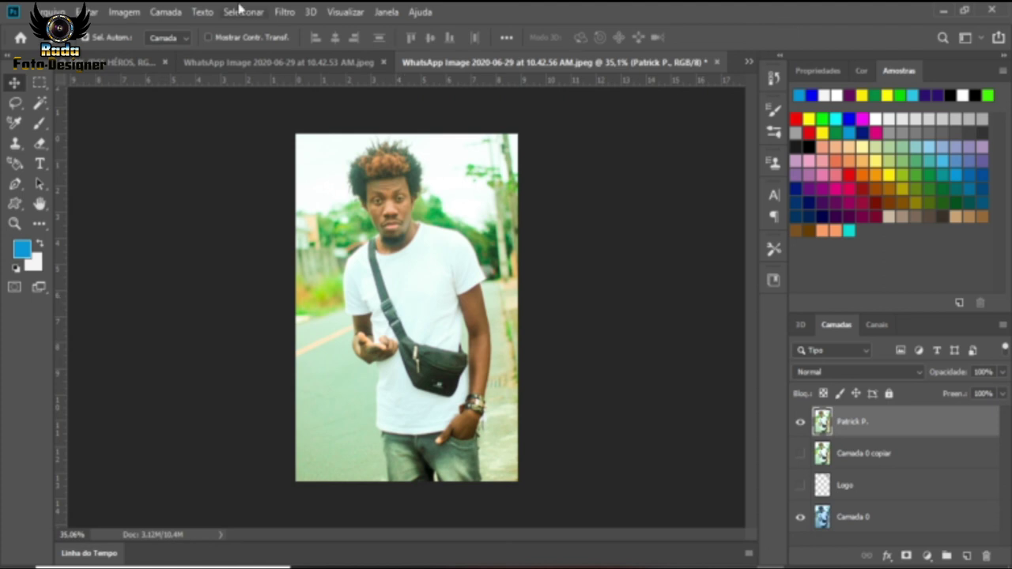
left_click(941, 9)
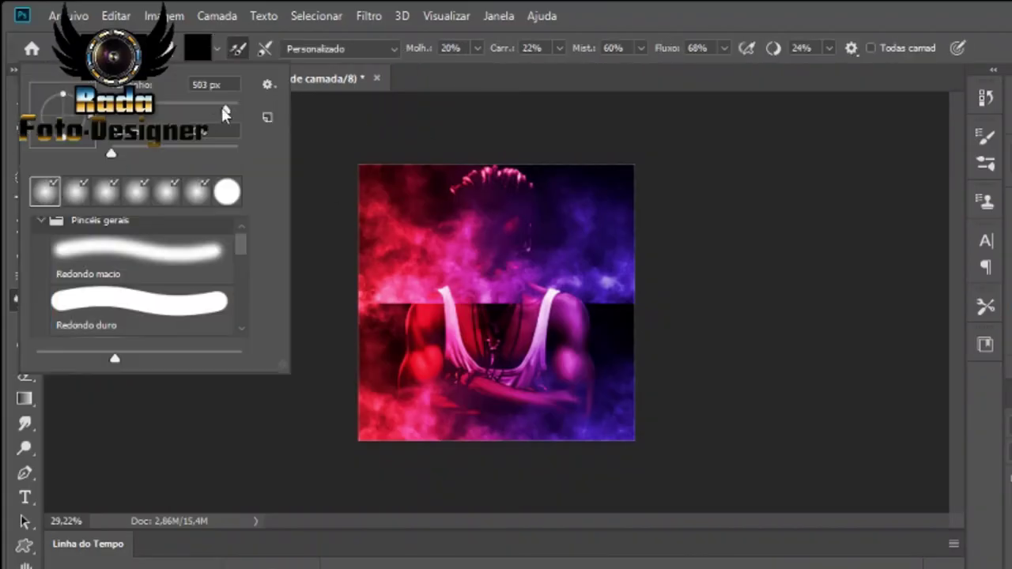
key("Return")
scroll(498, 350, "up", 3)
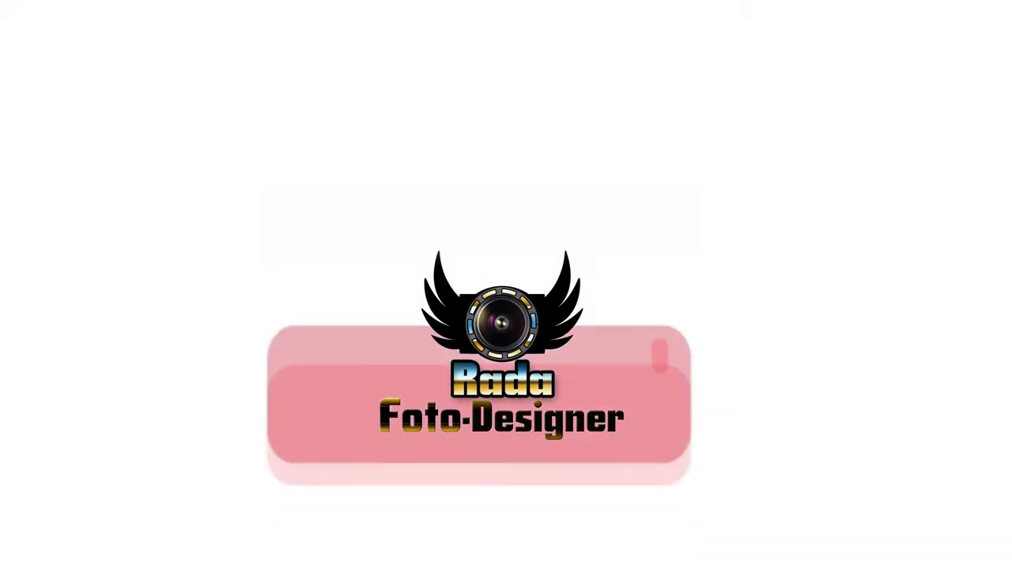